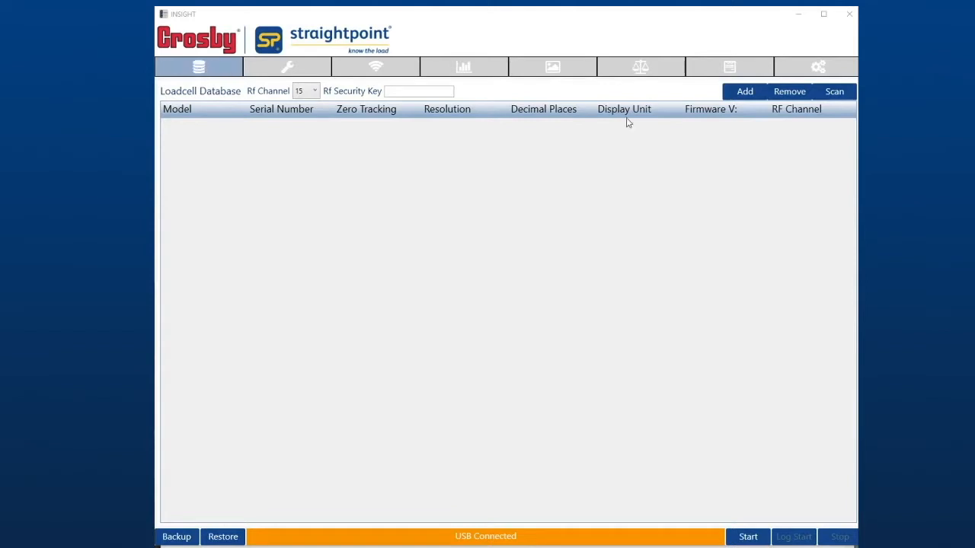
Scan RF channel 15 for load cells to fill the load cell database, and stop the scan
{"action": "left_click", "coordinate": [834, 92]}
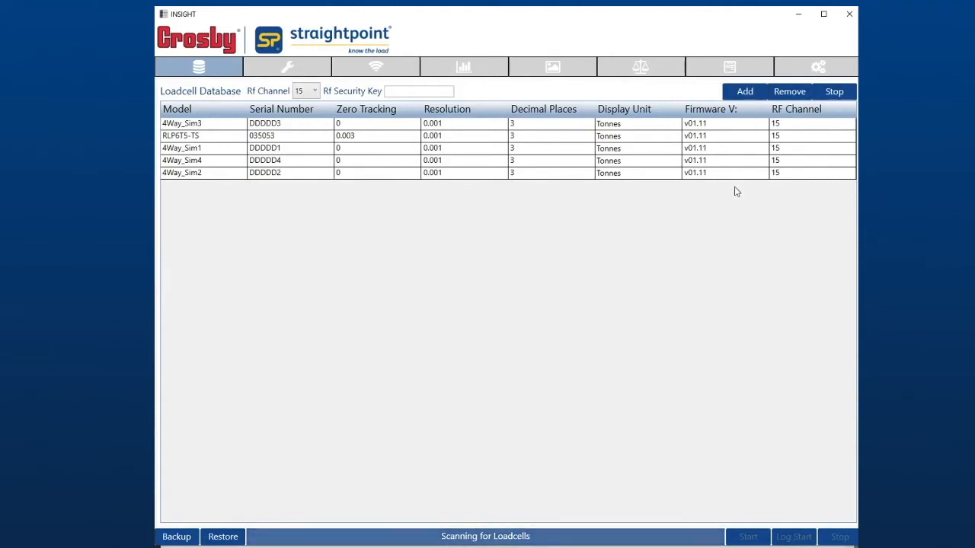
{"action": "left_click", "coordinate": [835, 91]}
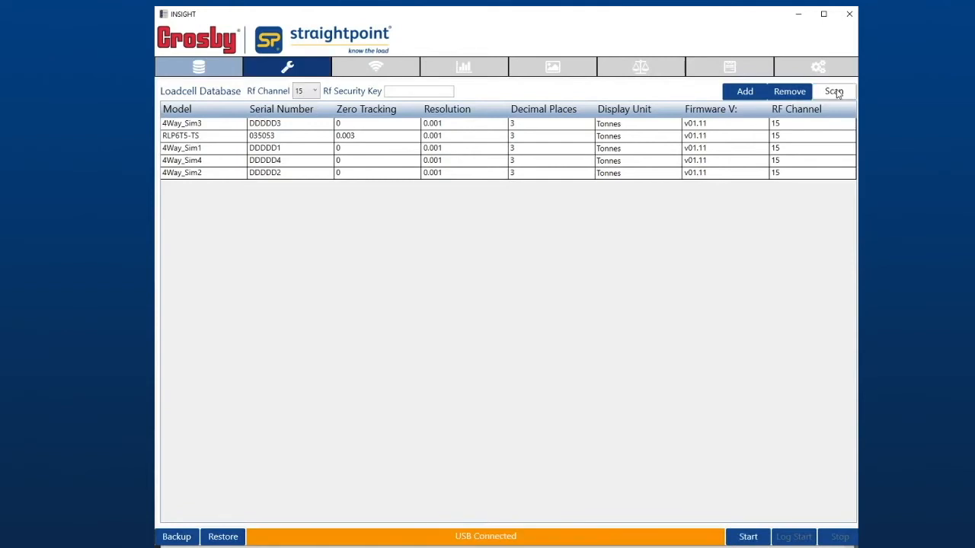
Create a new project named "my test project" with the description "multi point lift"
{"action": "left_click", "coordinate": [321, 74]}
{"action": "left_click", "coordinate": [493, 128]}
{"action": "left_click", "coordinate": [373, 173]}
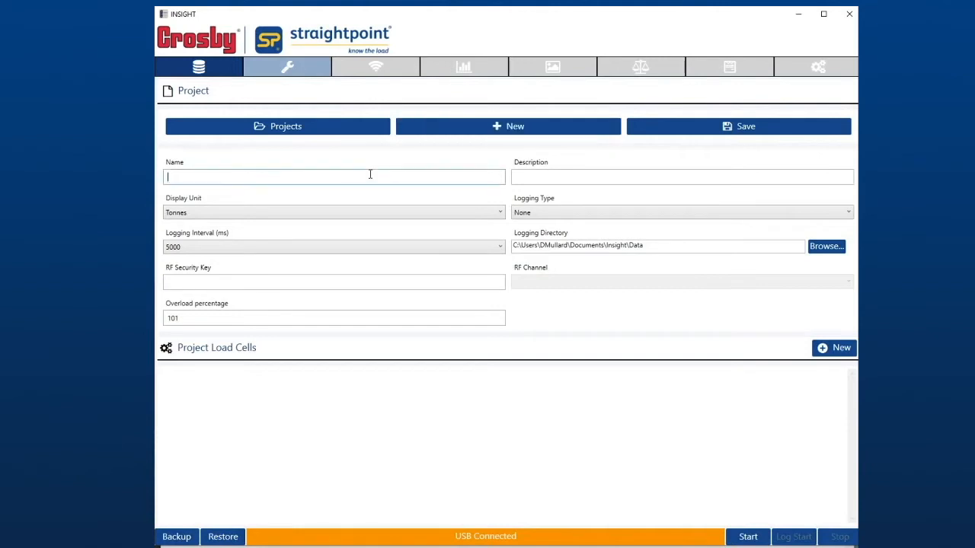
{"action": "type", "text": "my test project"}
{"action": "key", "text": "Tab"}
{"action": "type", "text": "multi"}
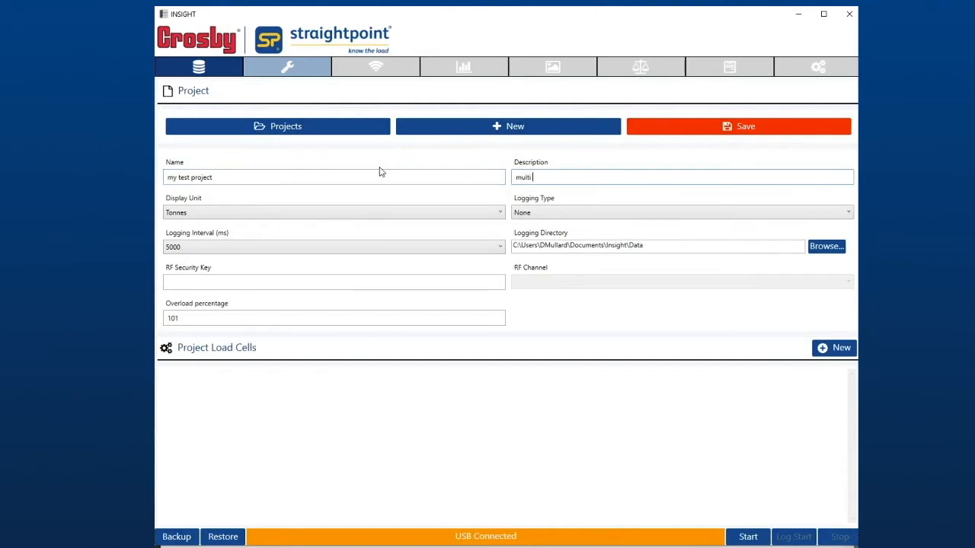
{"action": "type", "text": " point lift"}
Set the project's logging interval to 1000 ms and review the available logging types, leaving None selected
{"action": "left_click", "coordinate": [236, 252]}
{"action": "left_click", "coordinate": [225, 339]}
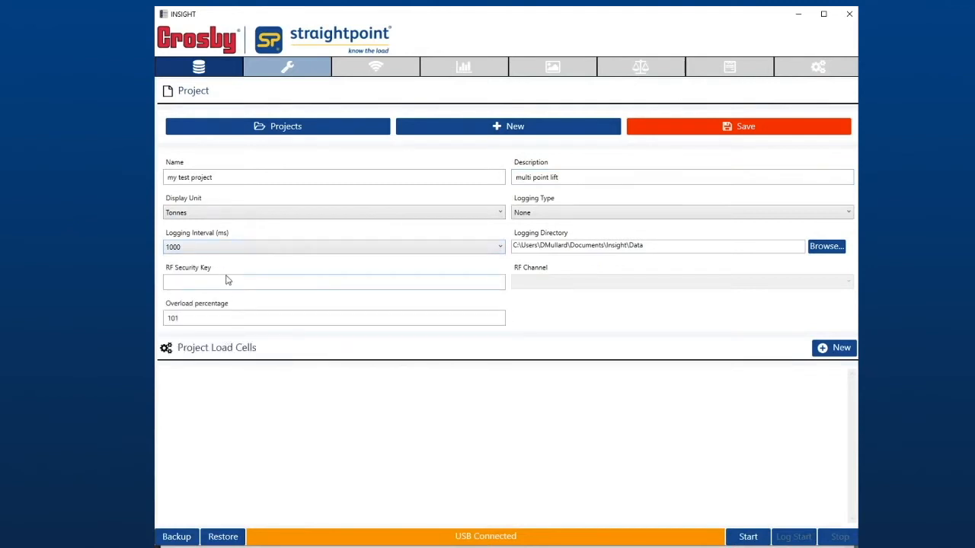
{"action": "left_click", "coordinate": [610, 214]}
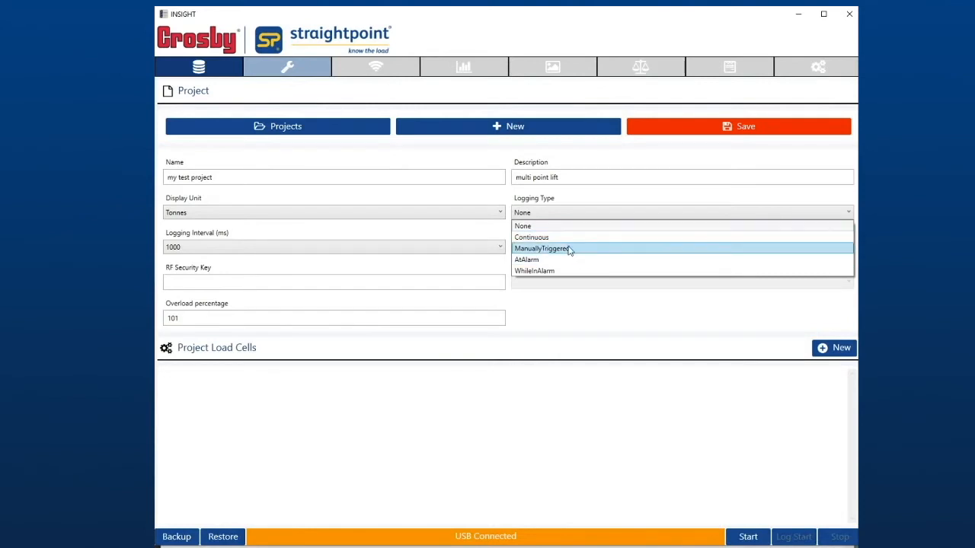
{"action": "left_click", "coordinate": [553, 302]}
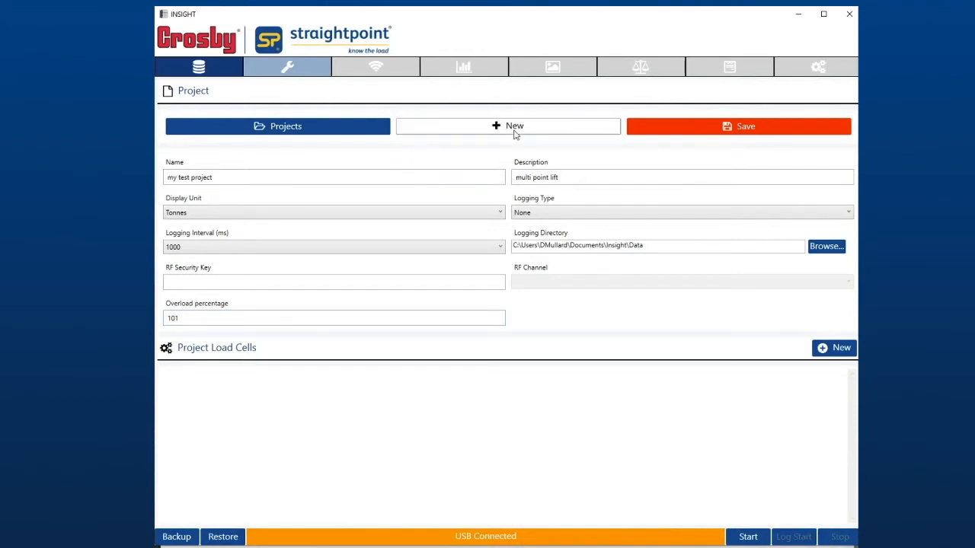
Add sensor DDDDD3 to the project with the description "DDDDD3 - NW load cell" and save it
{"action": "left_click", "coordinate": [840, 350]}
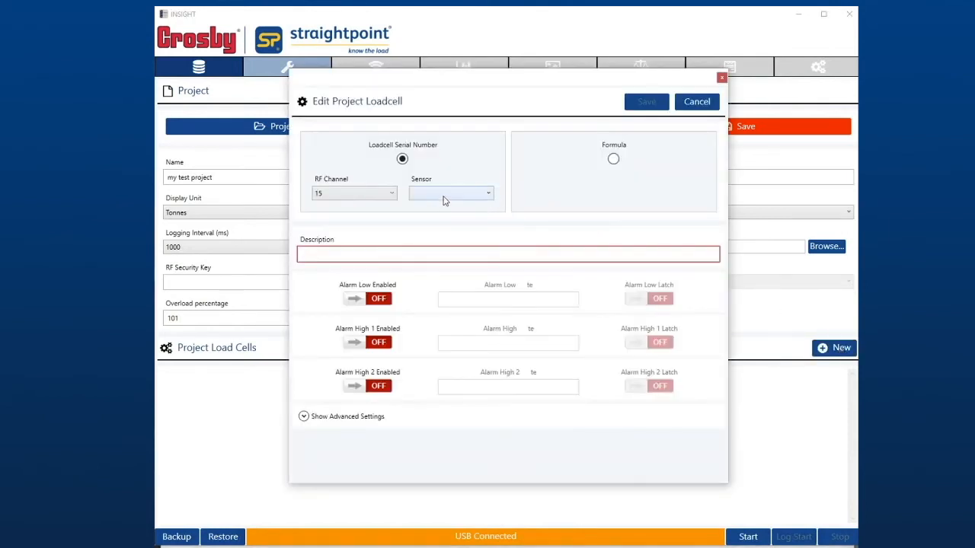
{"action": "left_click", "coordinate": [450, 197]}
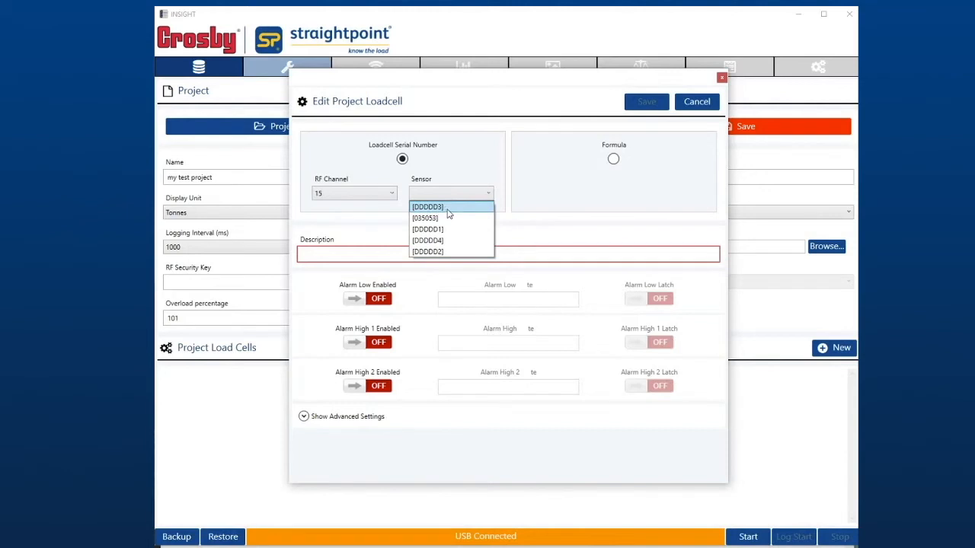
{"action": "left_click", "coordinate": [446, 209]}
{"action": "left_click", "coordinate": [367, 252]}
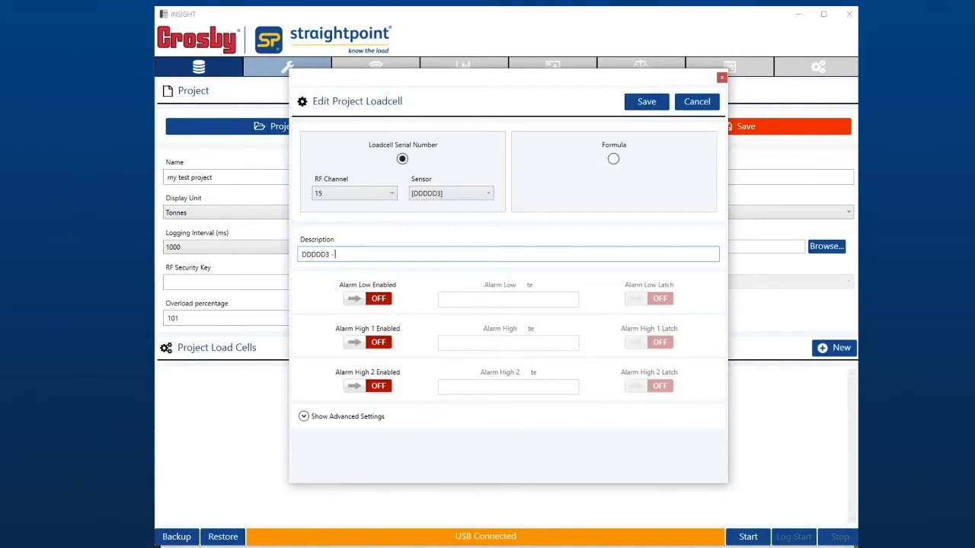
{"action": "type", "text": "- NW load cell"}
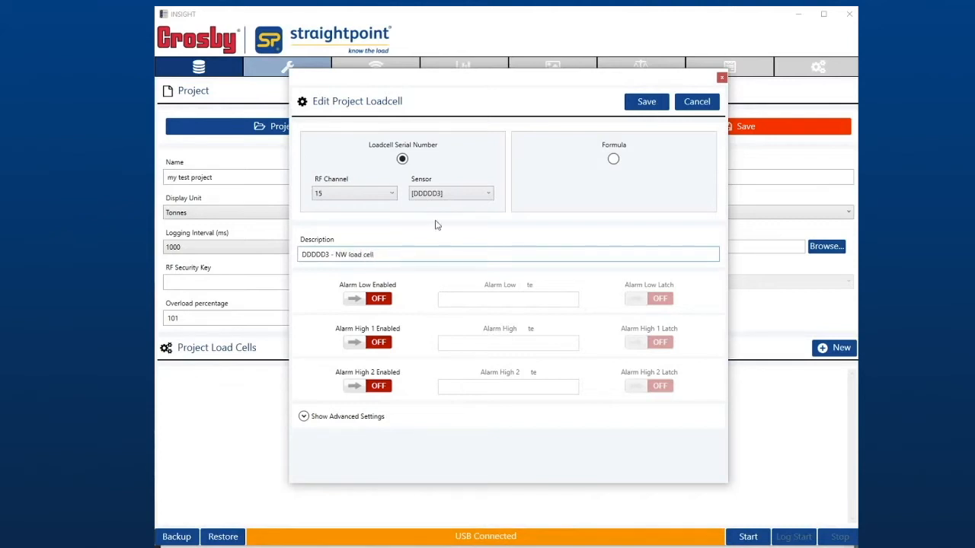
{"action": "left_click", "coordinate": [646, 107]}
Add sensor DDDDD1 to the project with the description "DDDDD1 - 5te crane" and save it
{"action": "left_click", "coordinate": [843, 353]}
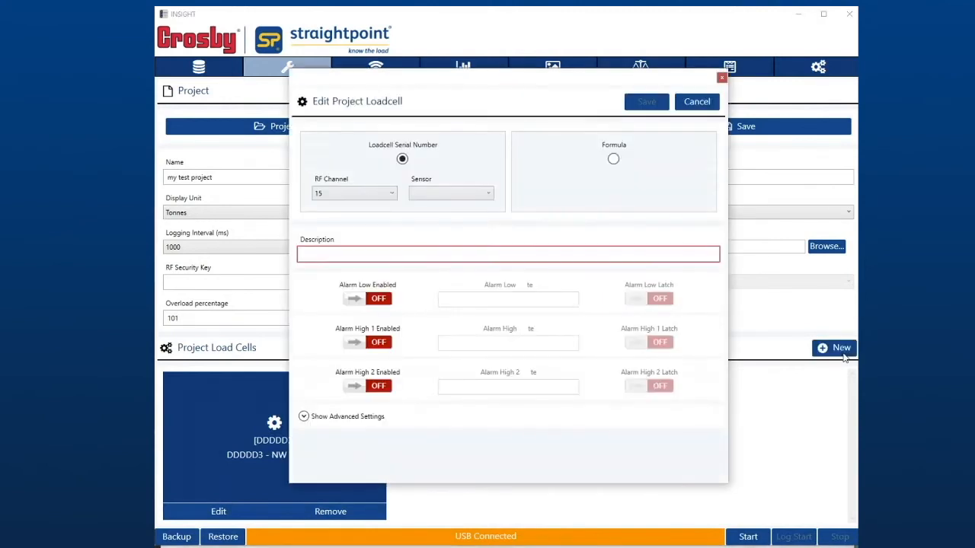
{"action": "left_click", "coordinate": [466, 195]}
{"action": "left_click", "coordinate": [446, 229]}
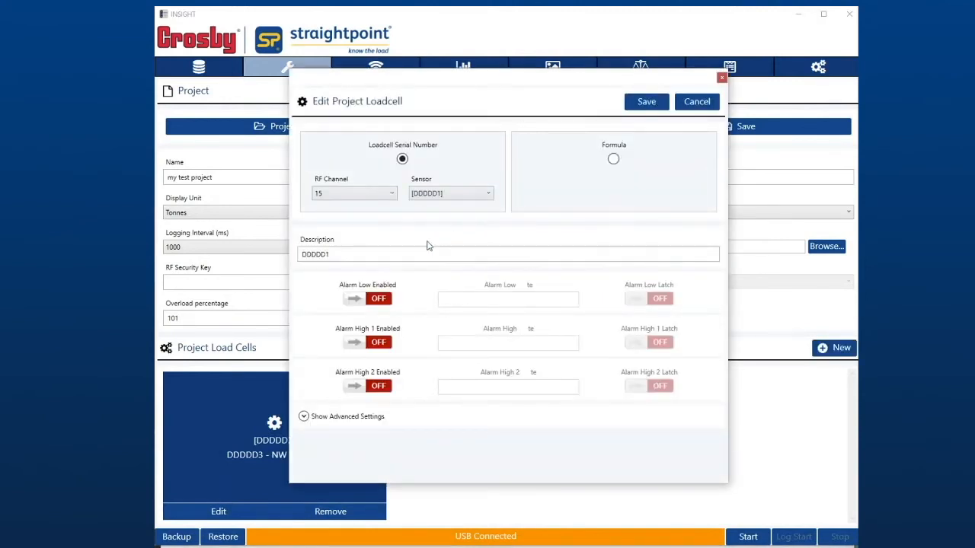
{"action": "left_click", "coordinate": [388, 256]}
{"action": "type", "text": "-"}
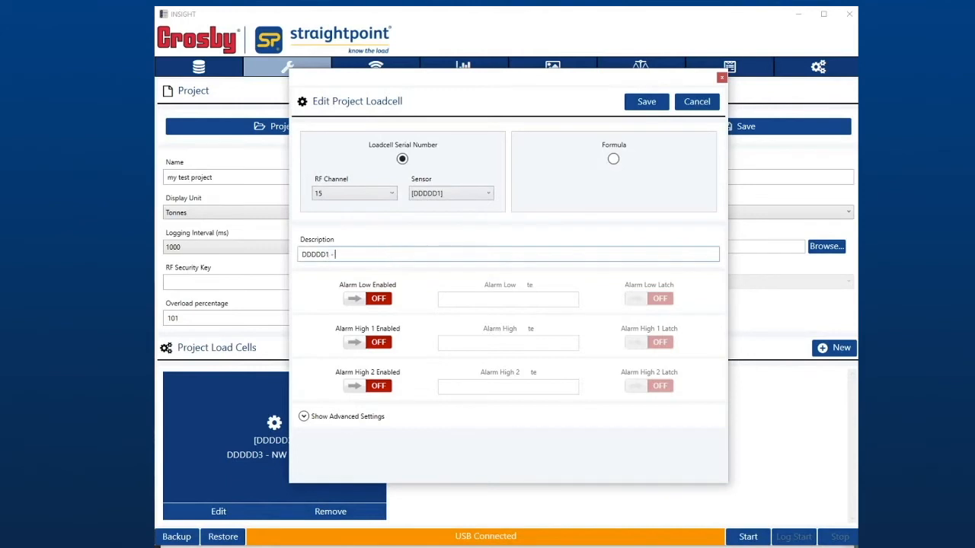
{"action": "type", "text": " 5te crane"}
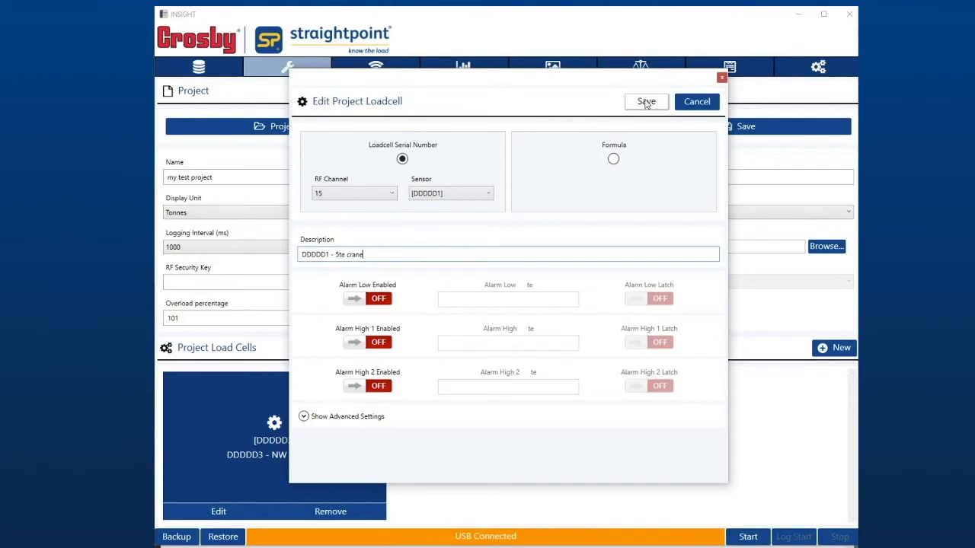
{"action": "left_click", "coordinate": [646, 103]}
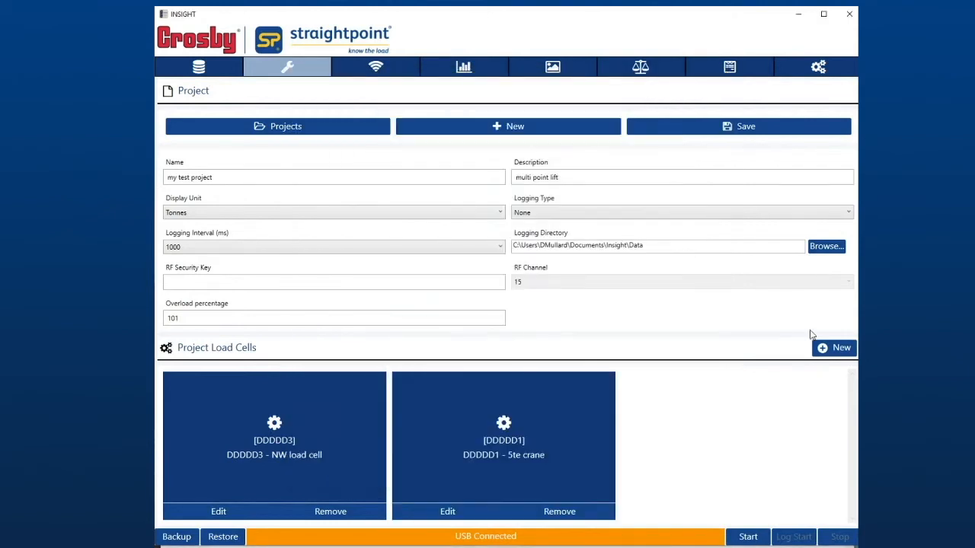
Add sensor DDDDD4 to the project, append a person's first name to its description, and save it
{"action": "left_click", "coordinate": [840, 354]}
{"action": "left_click", "coordinate": [462, 193]}
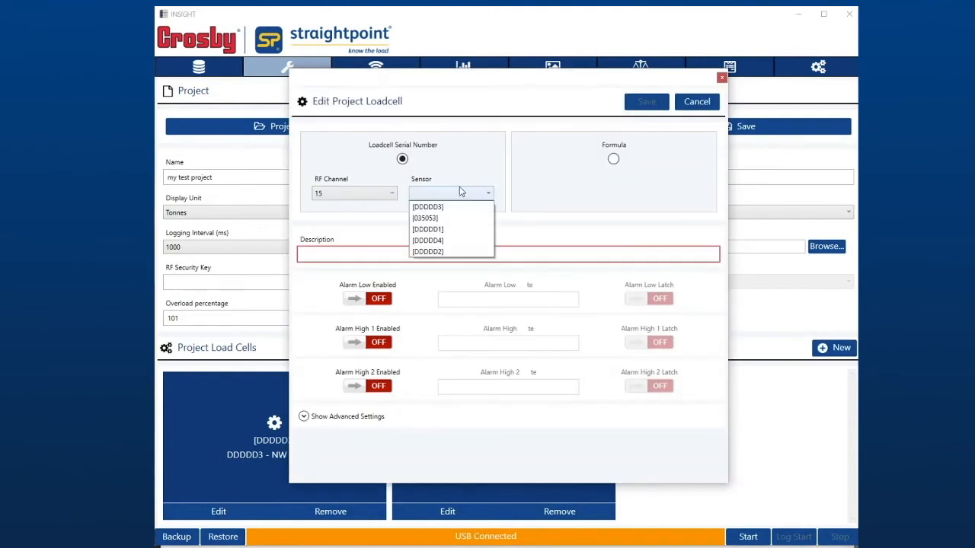
{"action": "left_click", "coordinate": [450, 242]}
{"action": "left_click", "coordinate": [404, 252]}
{"action": "type", "text": "- Jim"}
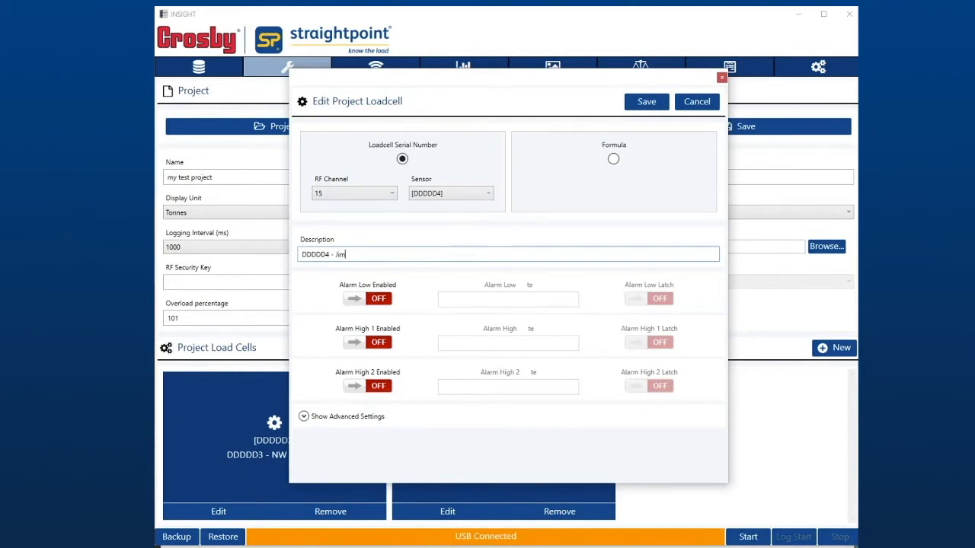
{"action": "left_click", "coordinate": [646, 105]}
Start a new project load cell for sensor DDDDD2 with the description "DDDDD2 - red crane"
{"action": "left_click", "coordinate": [841, 348]}
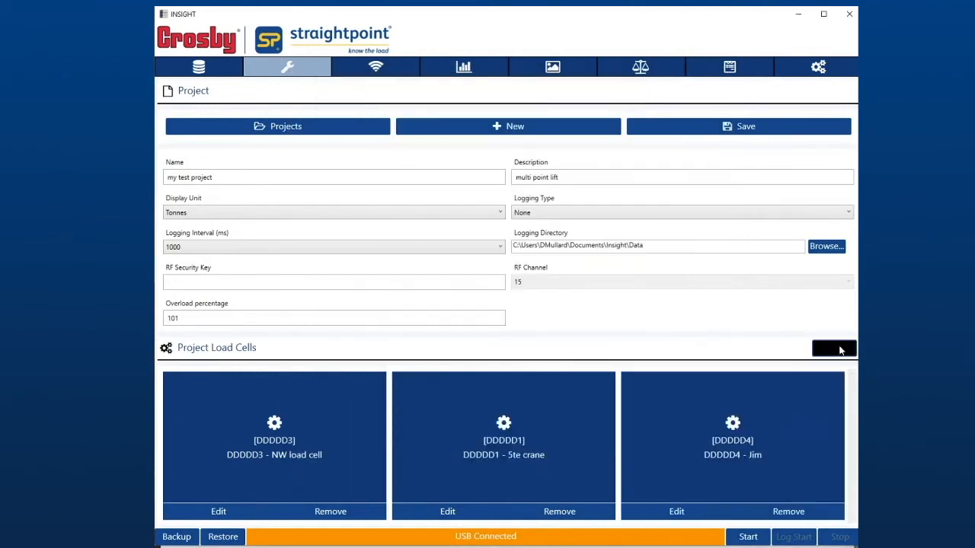
{"action": "left_click", "coordinate": [487, 191]}
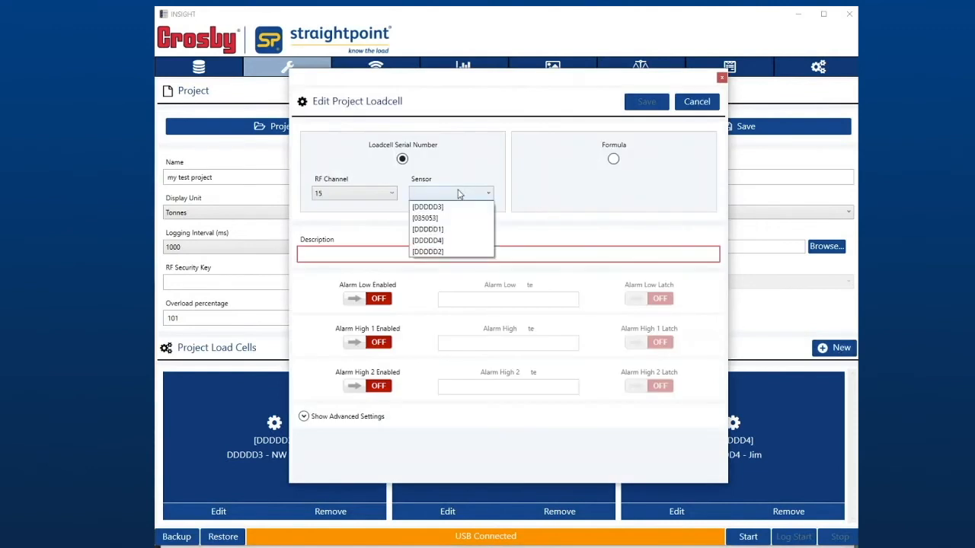
{"action": "left_click", "coordinate": [446, 253]}
{"action": "type", "text": "- red crane"}
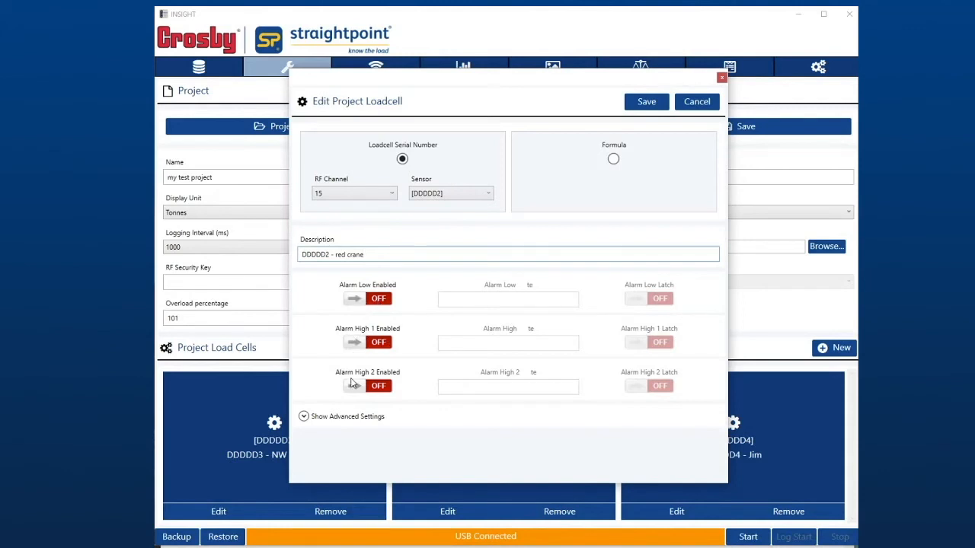
Enable the red crane's high alarms at 15 te for High 1 and 20 te for High 2, and save the load cell
{"action": "left_click", "coordinate": [381, 344]}
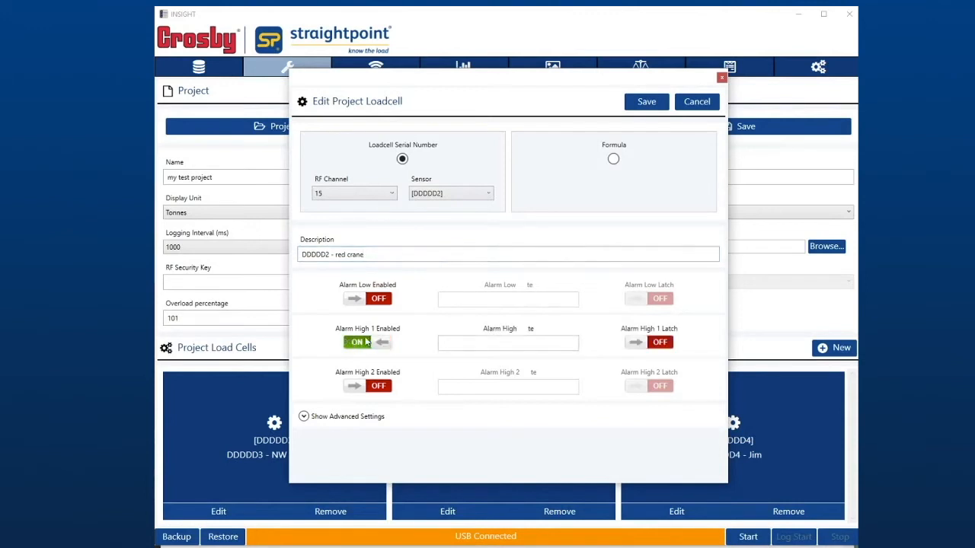
{"action": "left_click", "coordinate": [468, 343]}
{"action": "type", "text": "15"}
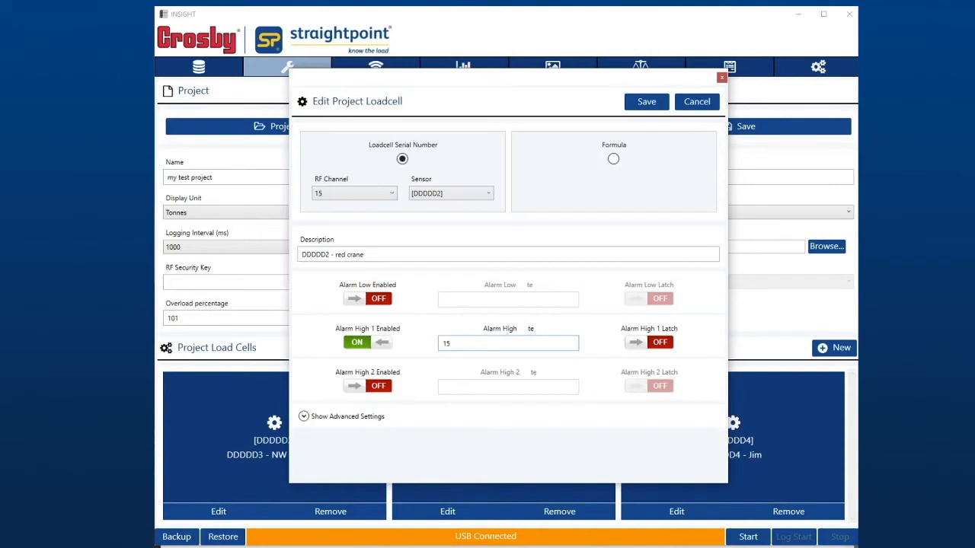
{"action": "left_click", "coordinate": [381, 386]}
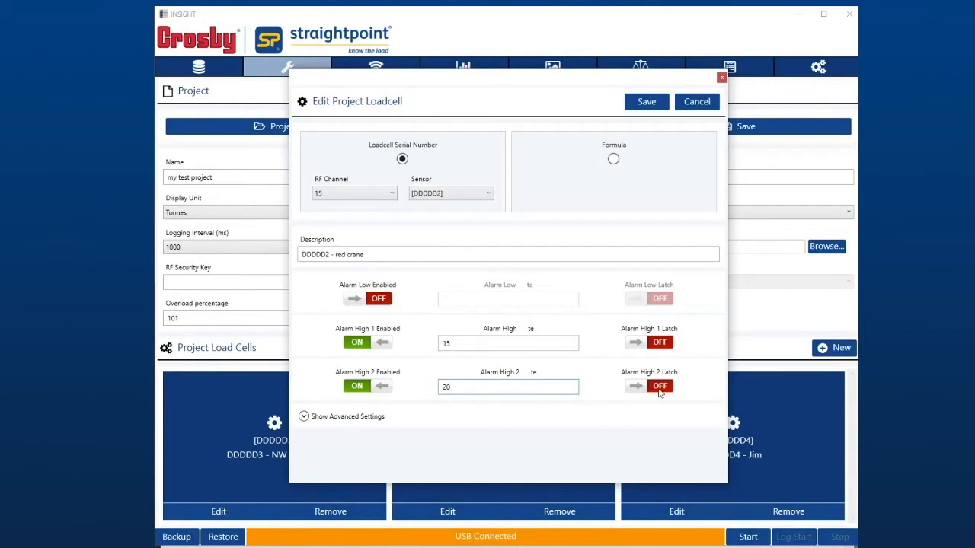
{"action": "left_click", "coordinate": [647, 102]}
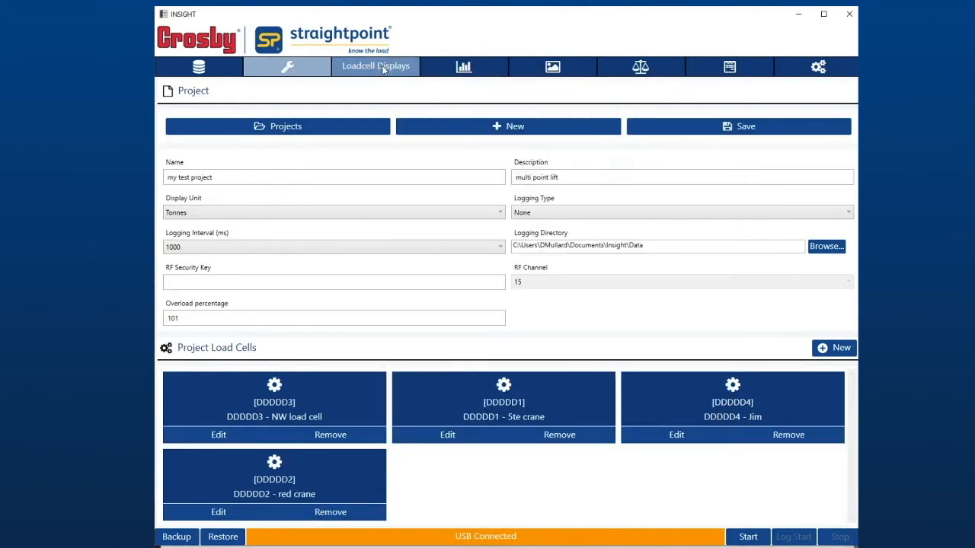
Show the load cell displays and start live readings for the project's load cells
{"action": "left_click", "coordinate": [384, 69]}
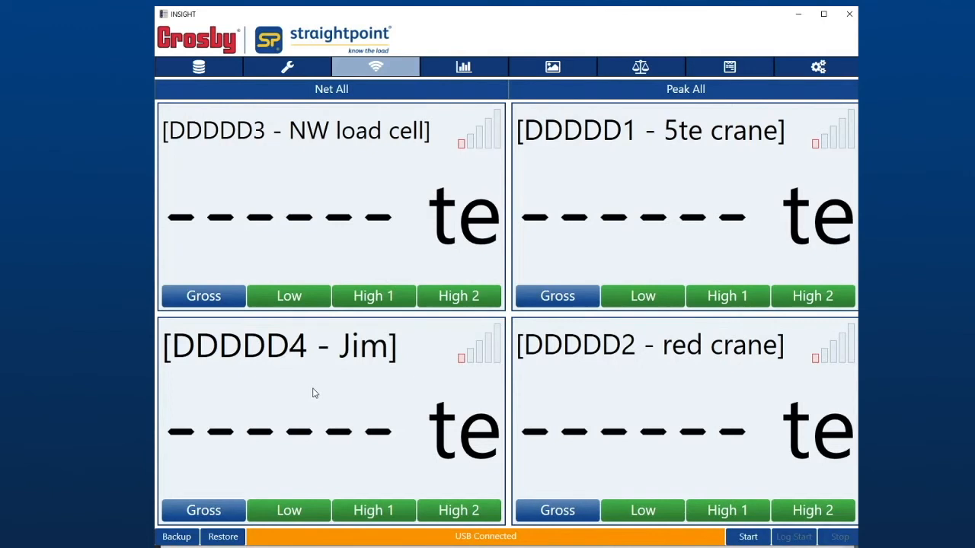
{"action": "left_click", "coordinate": [743, 538]}
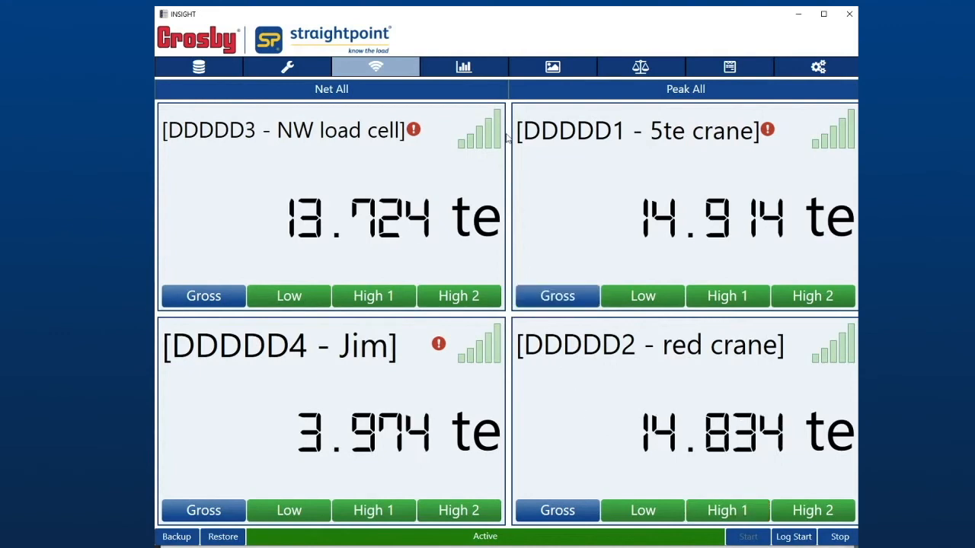
Load the image DSCN3000_1024x768.jpg as the background of the Visualisation view
{"action": "left_click", "coordinate": [585, 68]}
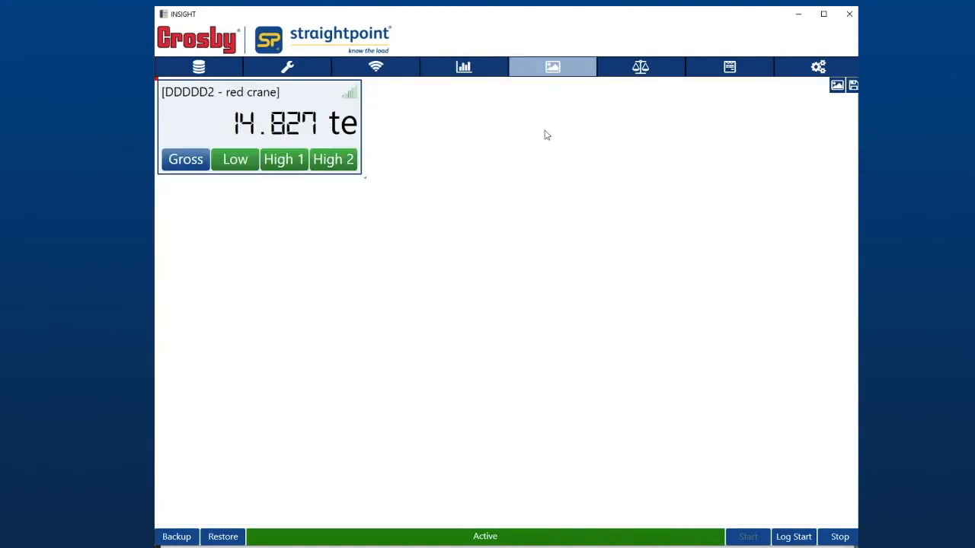
{"action": "left_click", "coordinate": [836, 88]}
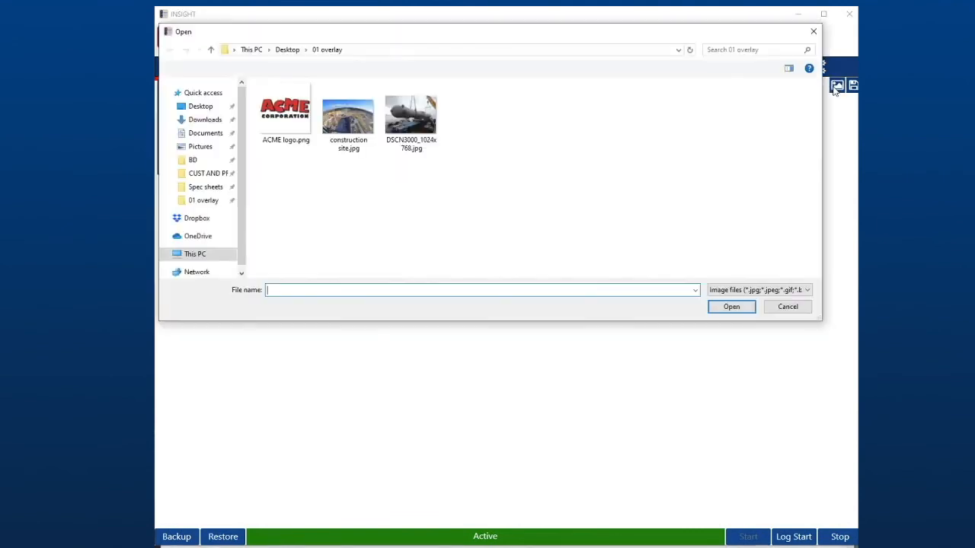
{"action": "double_click", "coordinate": [418, 126]}
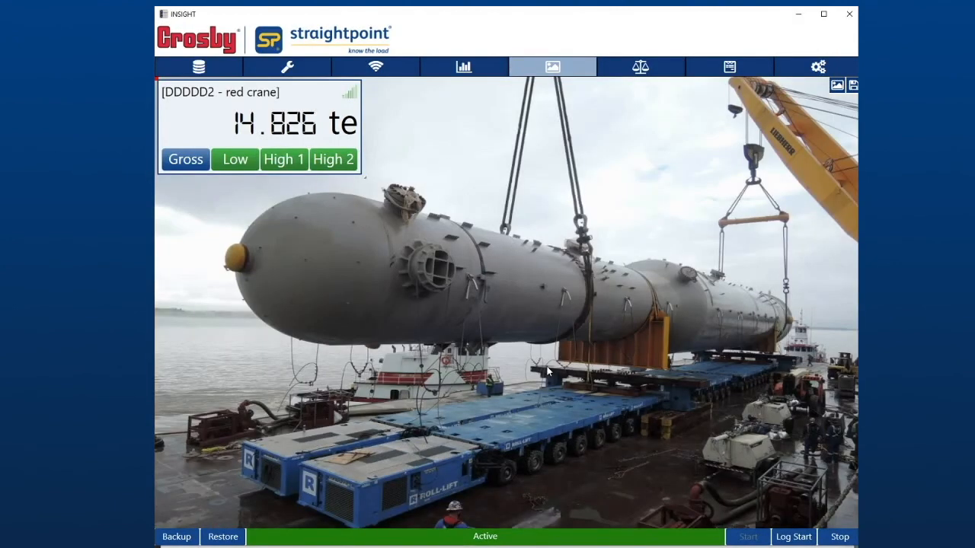
Spread the stacked readouts over the photo: DDDDD2 by the yellow crane, DDDDD4 above the vessel, DDDDD1 below it, and DDDDD3 at its rounded end
{"action": "left_click_drag", "start_coordinate": [264, 120], "coordinate": [750, 199]}
{"action": "left_click_drag", "start_coordinate": [307, 128], "coordinate": [573, 151]}
{"action": "left_click_drag", "start_coordinate": [281, 120], "coordinate": [598, 355]}
{"action": "left_click_drag", "start_coordinate": [273, 124], "coordinate": [354, 274]}
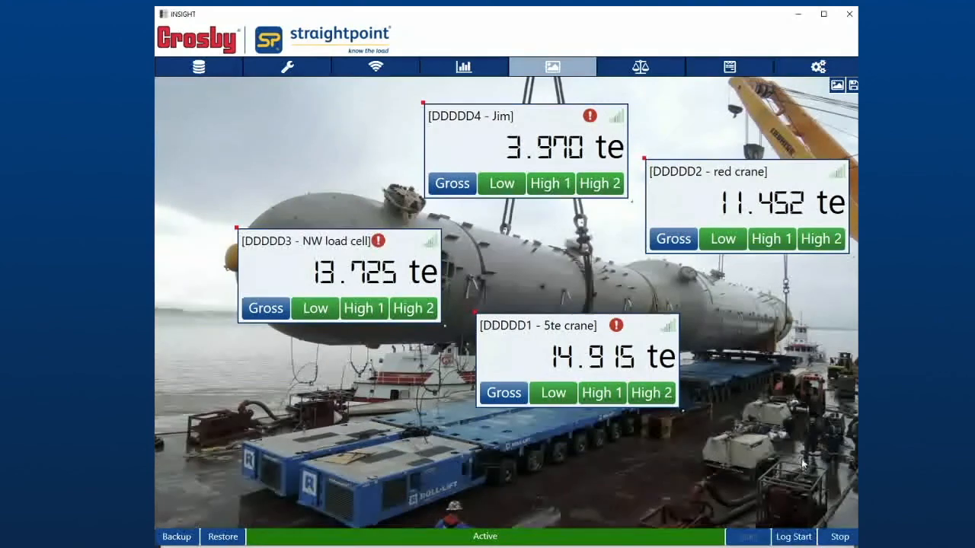
Return to the project setup, stop the live readings, and reopen the load cell displays
{"action": "left_click", "coordinate": [303, 69]}
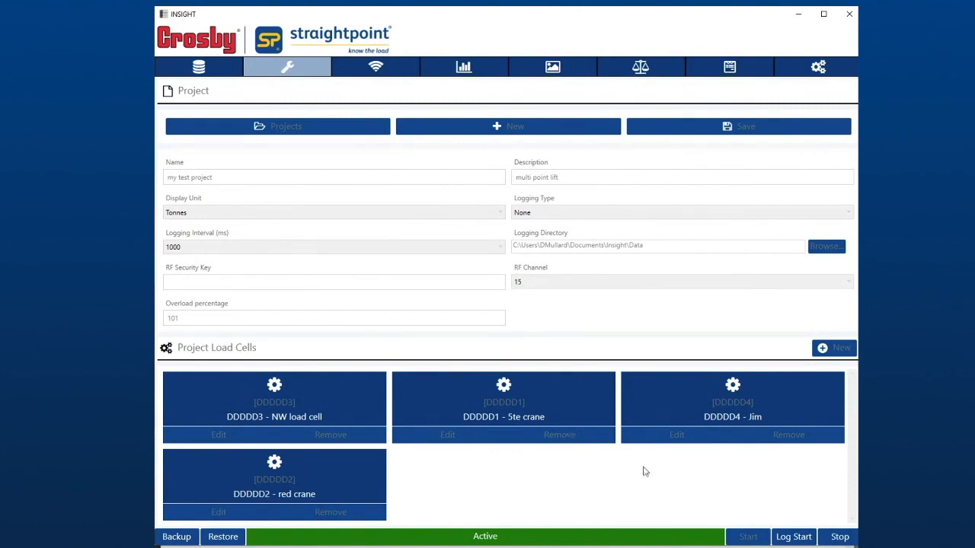
{"action": "left_click", "coordinate": [794, 537]}
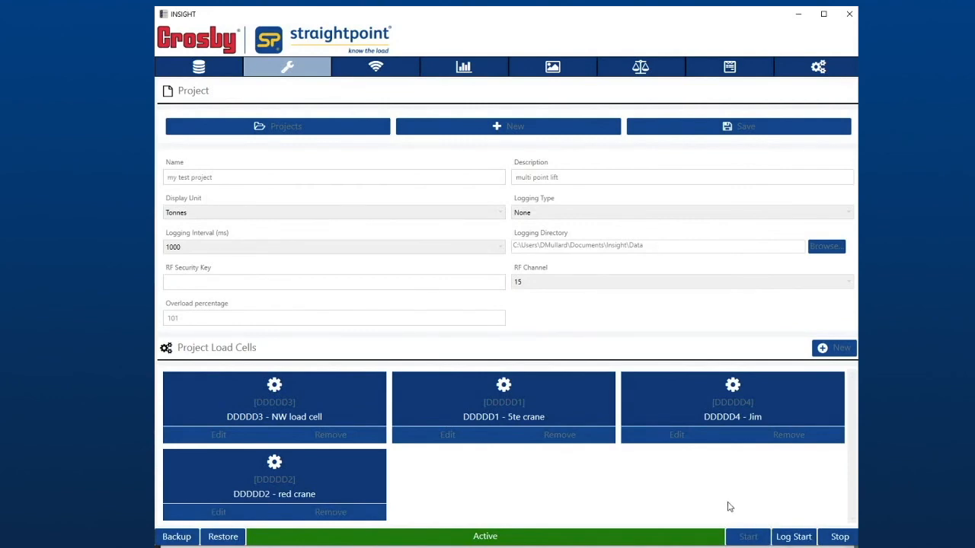
{"action": "left_click", "coordinate": [840, 537]}
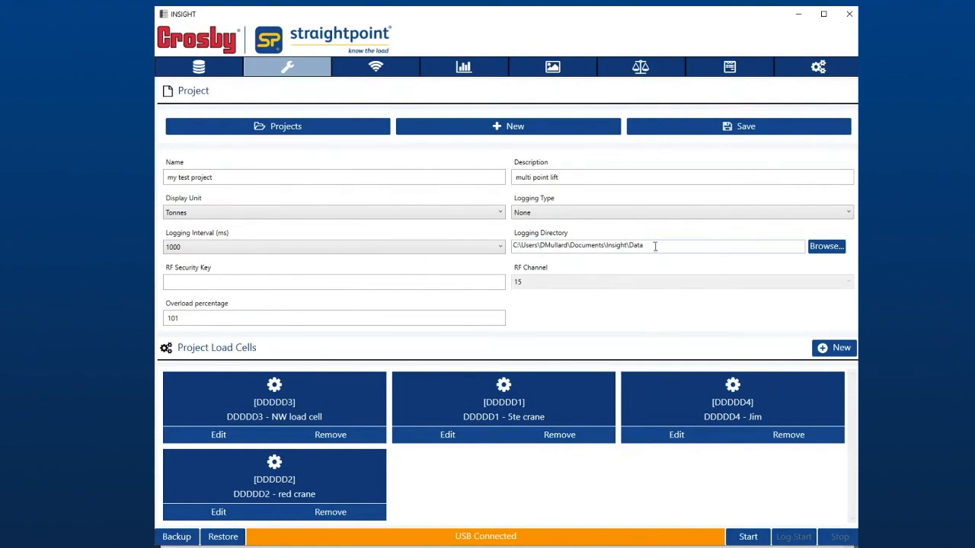
{"action": "left_click", "coordinate": [404, 68]}
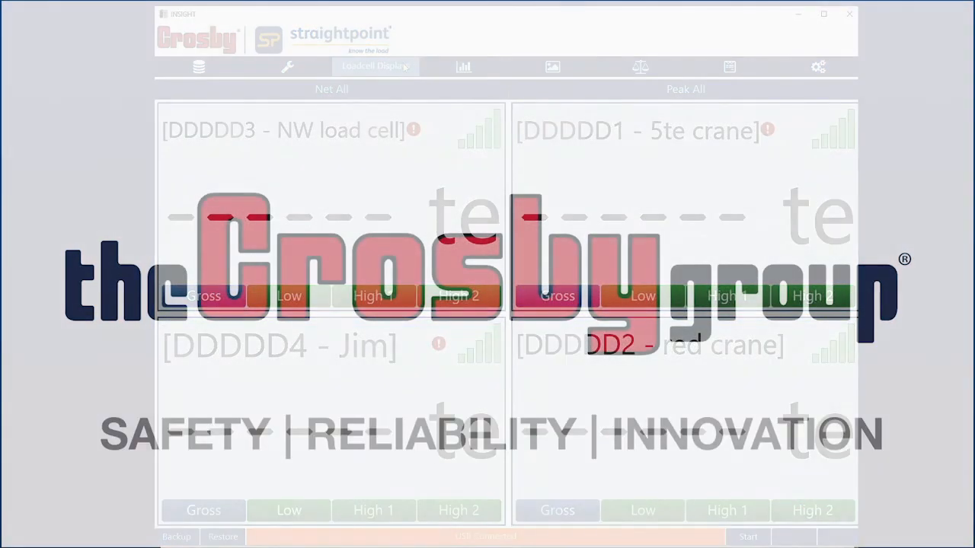